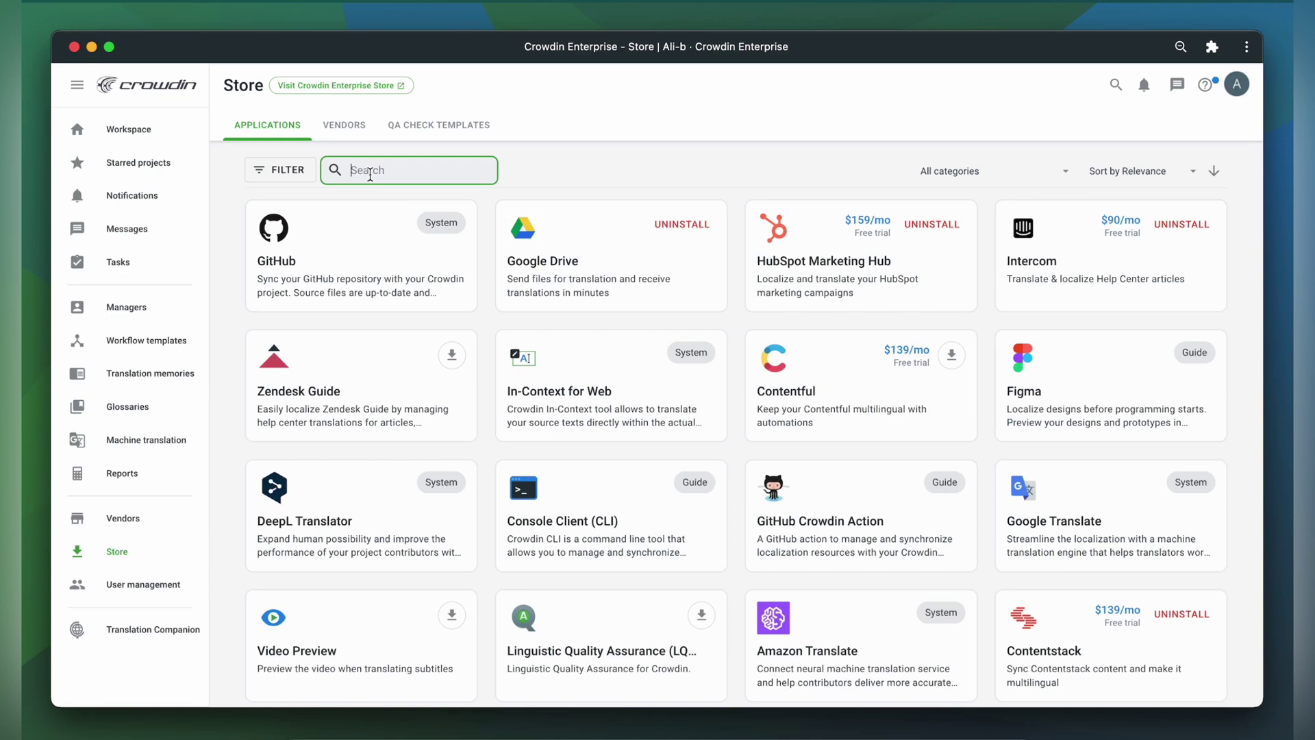
Step: Install the MT Engine Evaluation app from the Store and view its empty Projects list
text(MT)
click(453, 225)
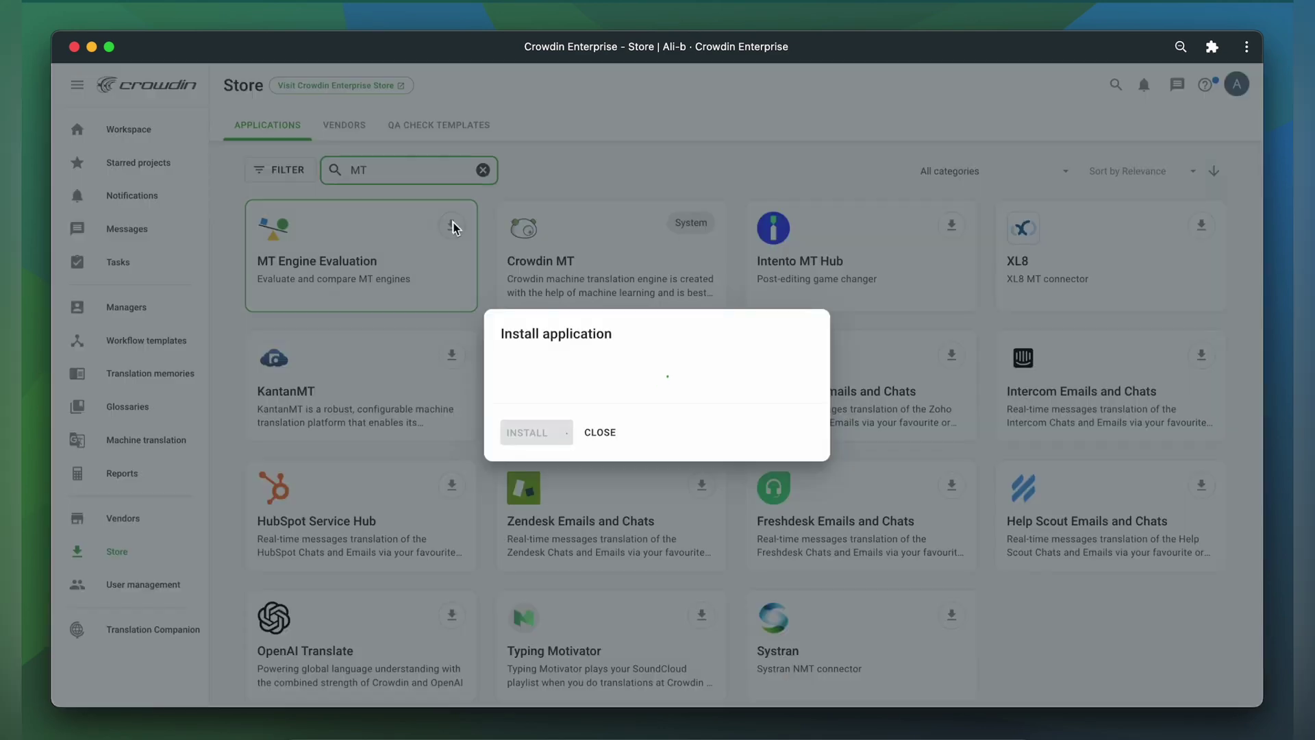
click(535, 549)
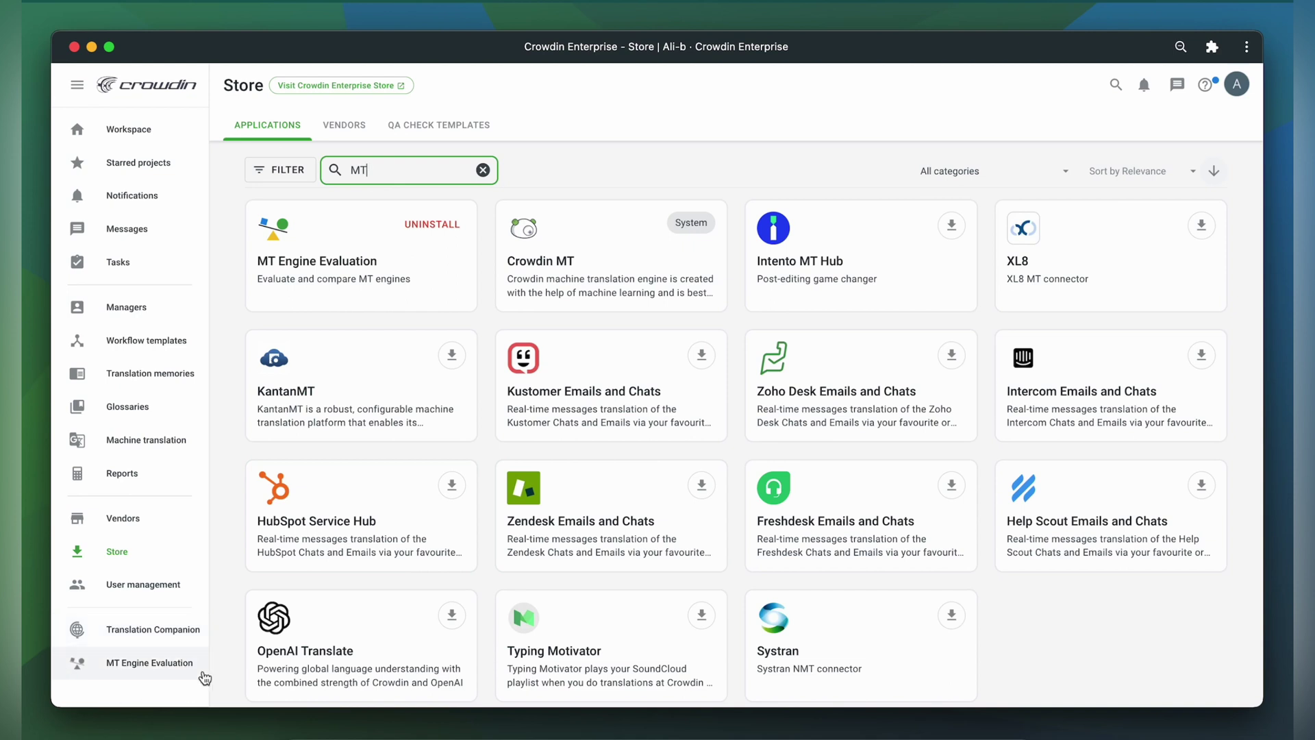
click(143, 676)
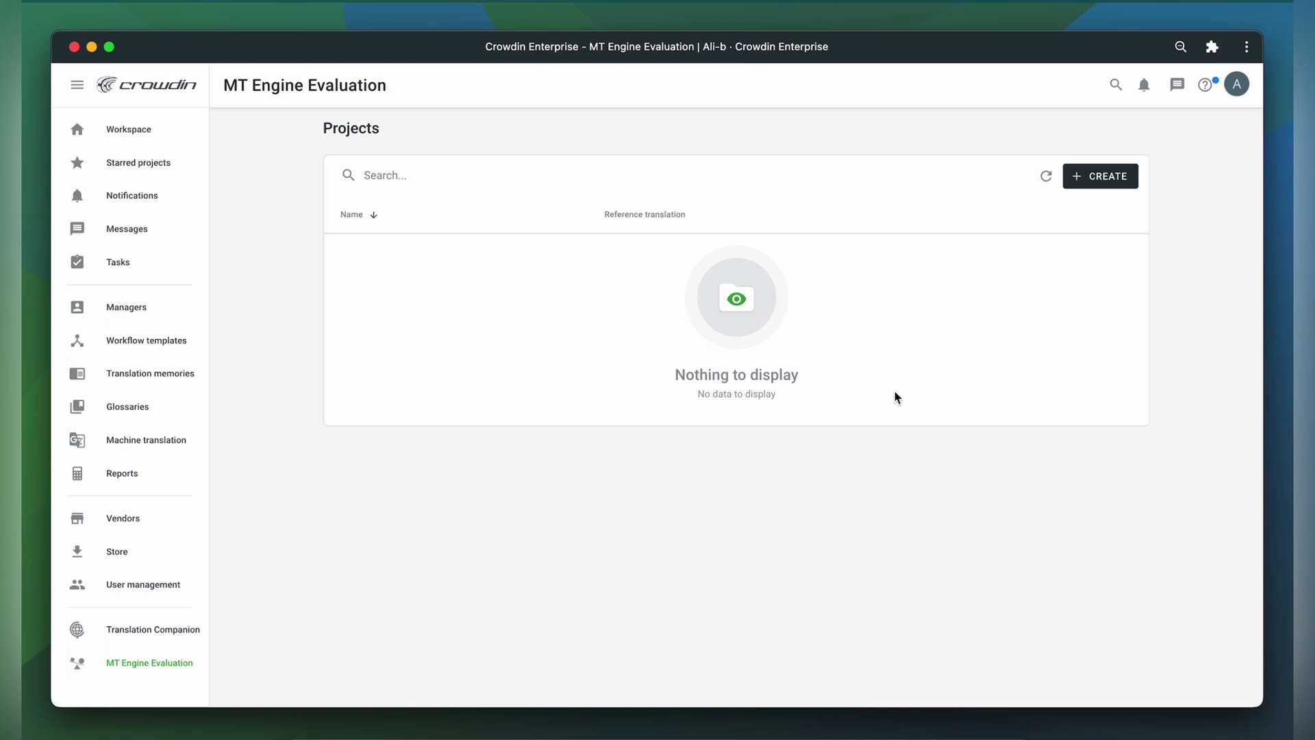
Step: Start a new evaluation project named 'MT Engine Evaluation' with French and German targets
click(1091, 181)
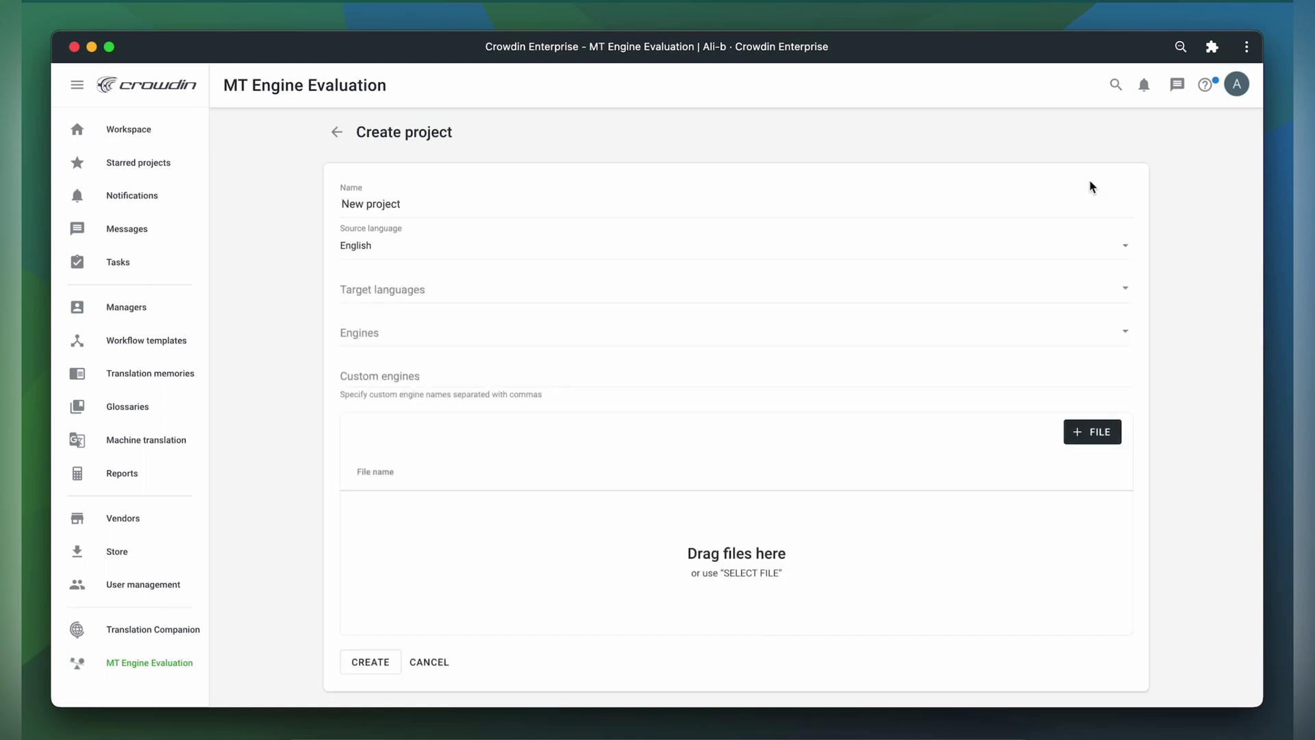
triple_click(470, 212)
text(MT Engine Evaluation)
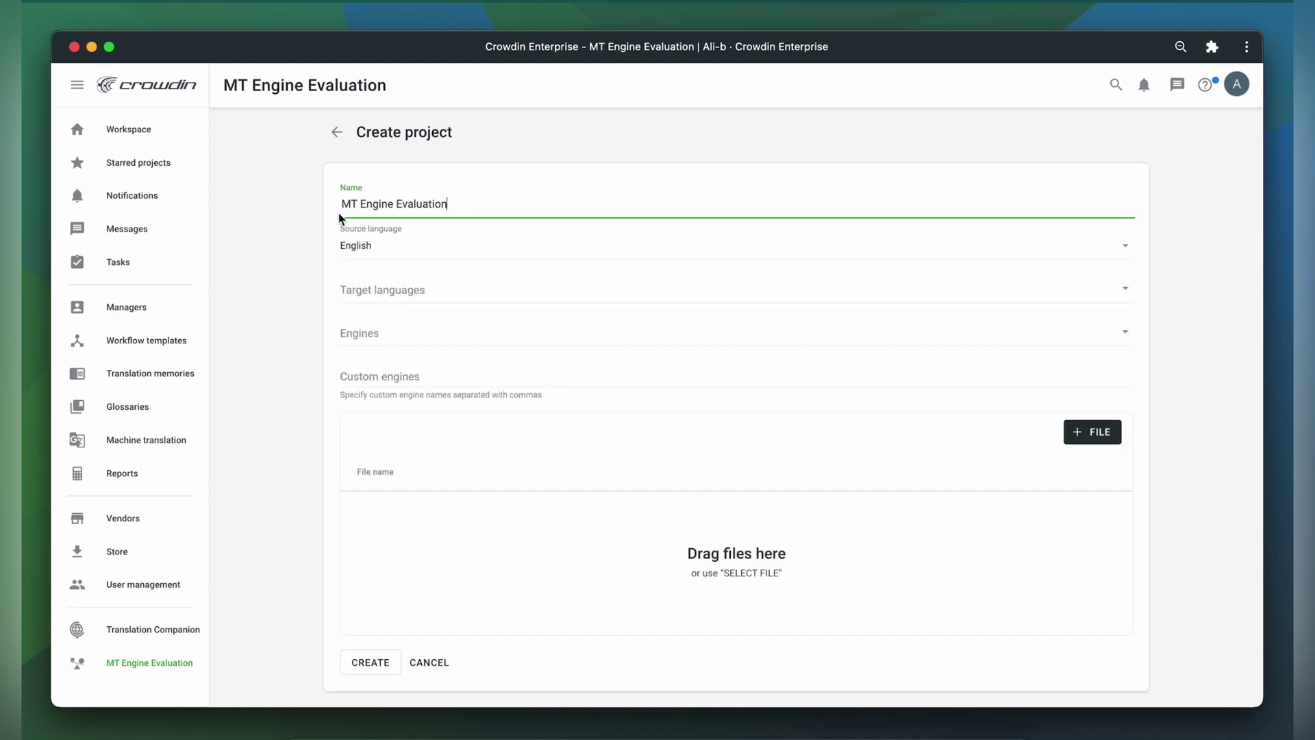
click(382, 289)
text(Fren)
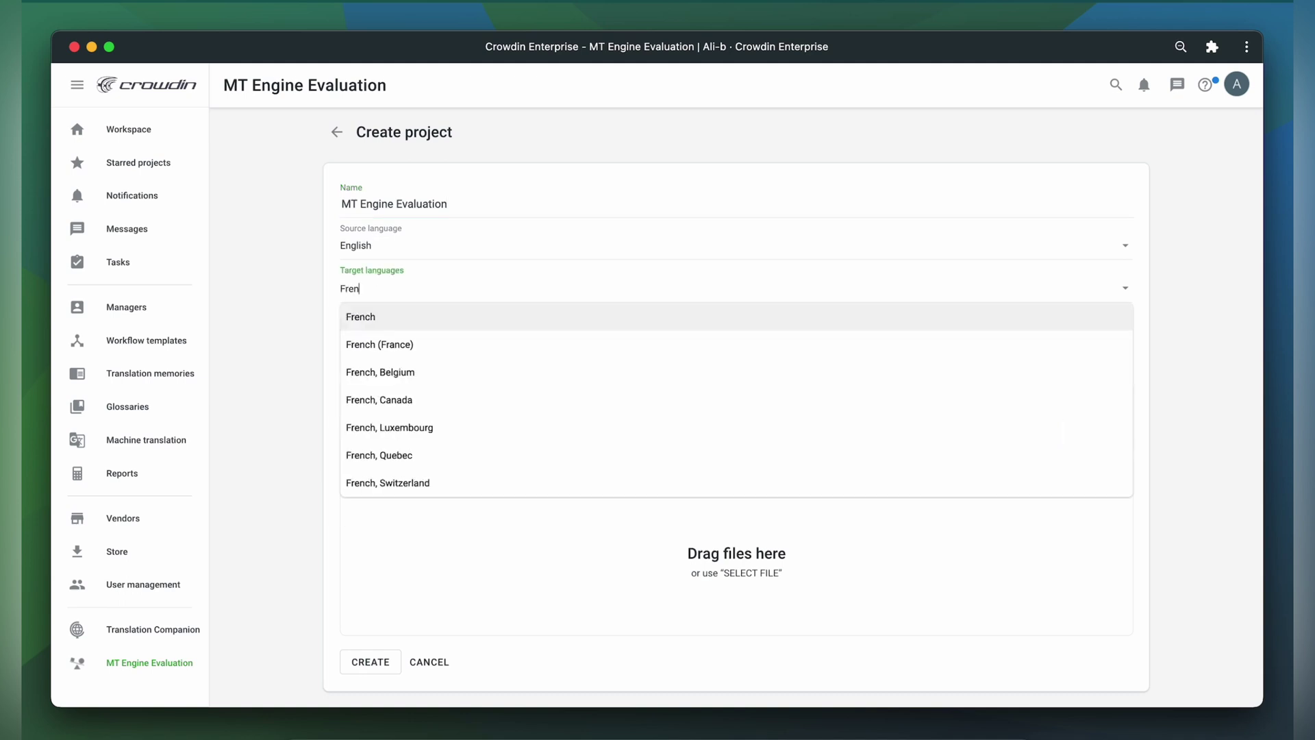
click(426, 313)
text(German)
key(Return)
key(Escape)
Step: Choose Google Translate and Microsoft Translator engines, add full_description.txt, and create the project
click(449, 334)
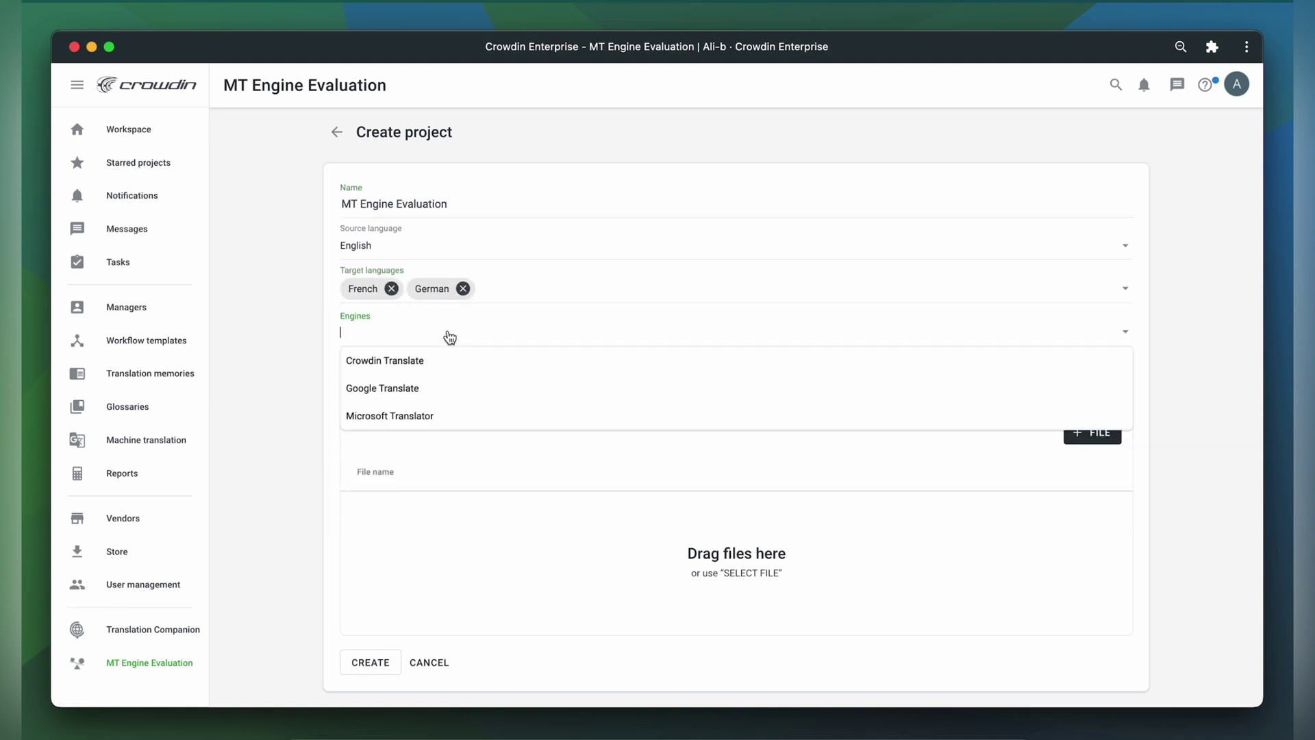
click(425, 387)
click(449, 416)
click(483, 473)
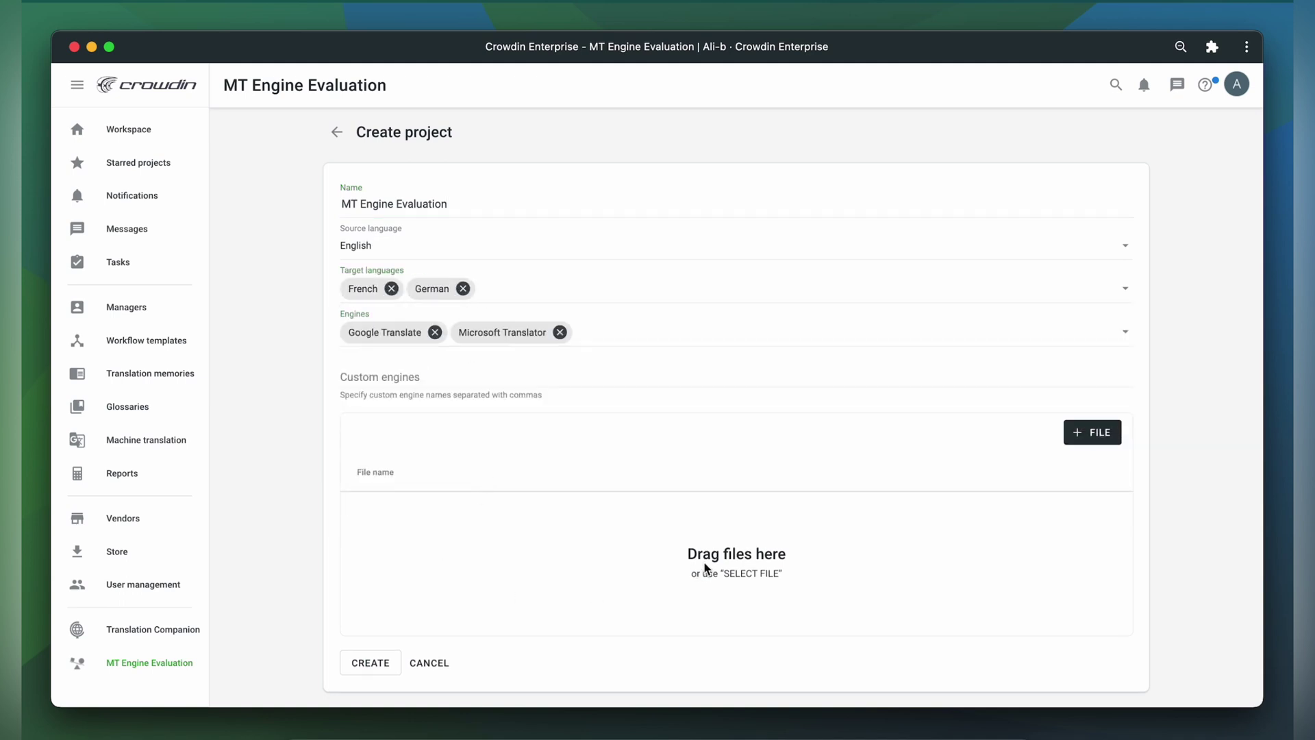
click(1087, 438)
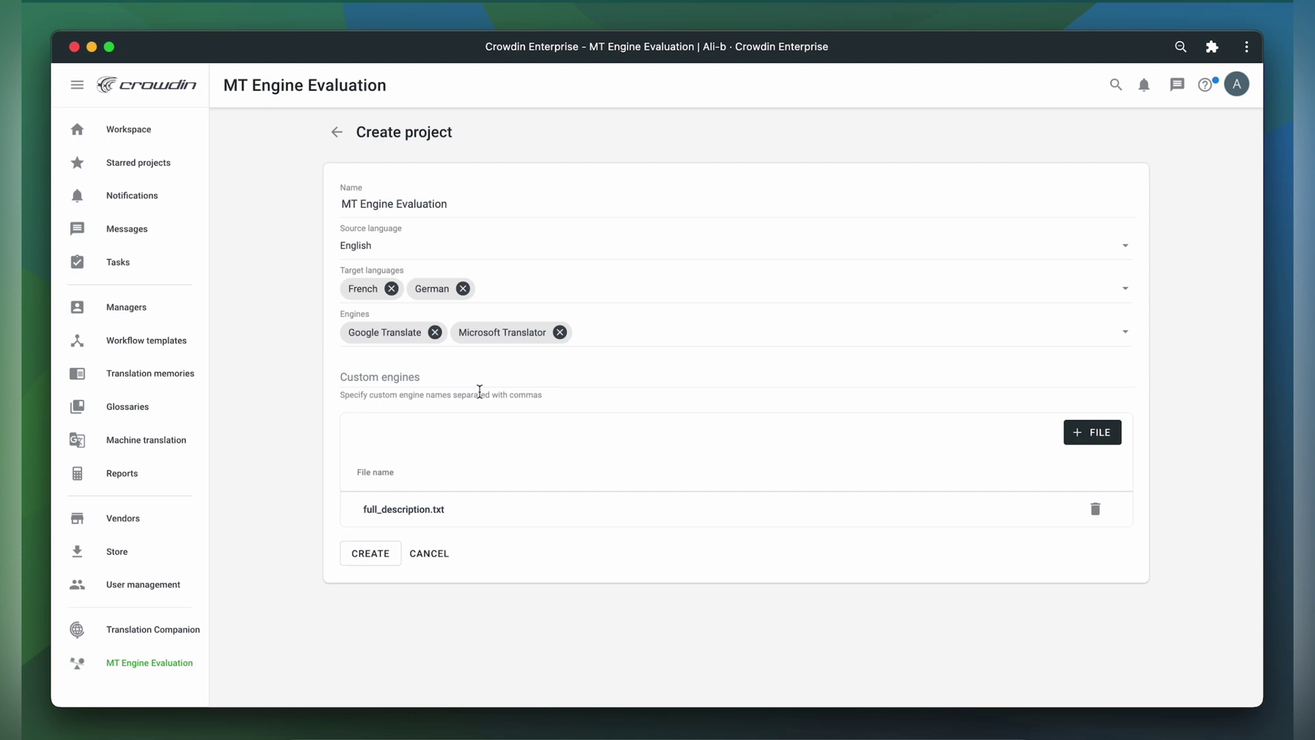
click(370, 553)
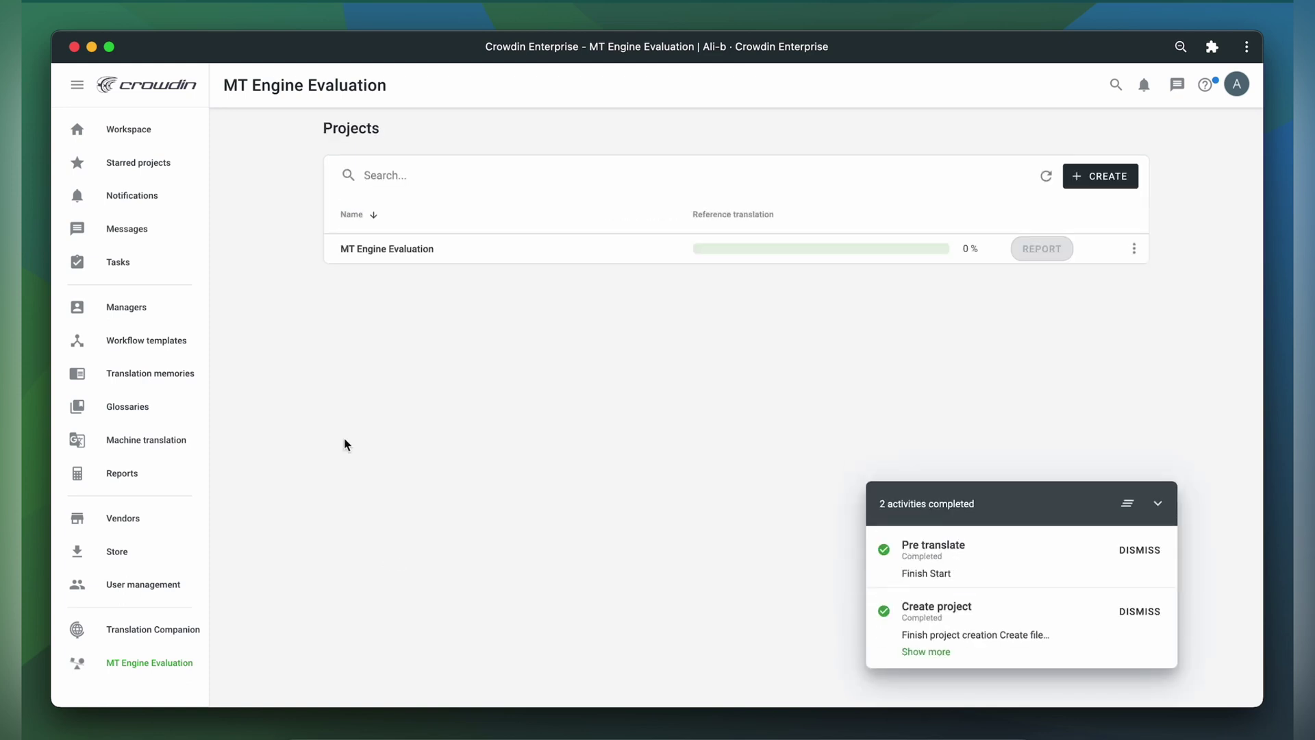
Step: Open the project's files and expand the Google Translate, Microsoft Translator and Reference folders
click(129, 130)
click(834, 352)
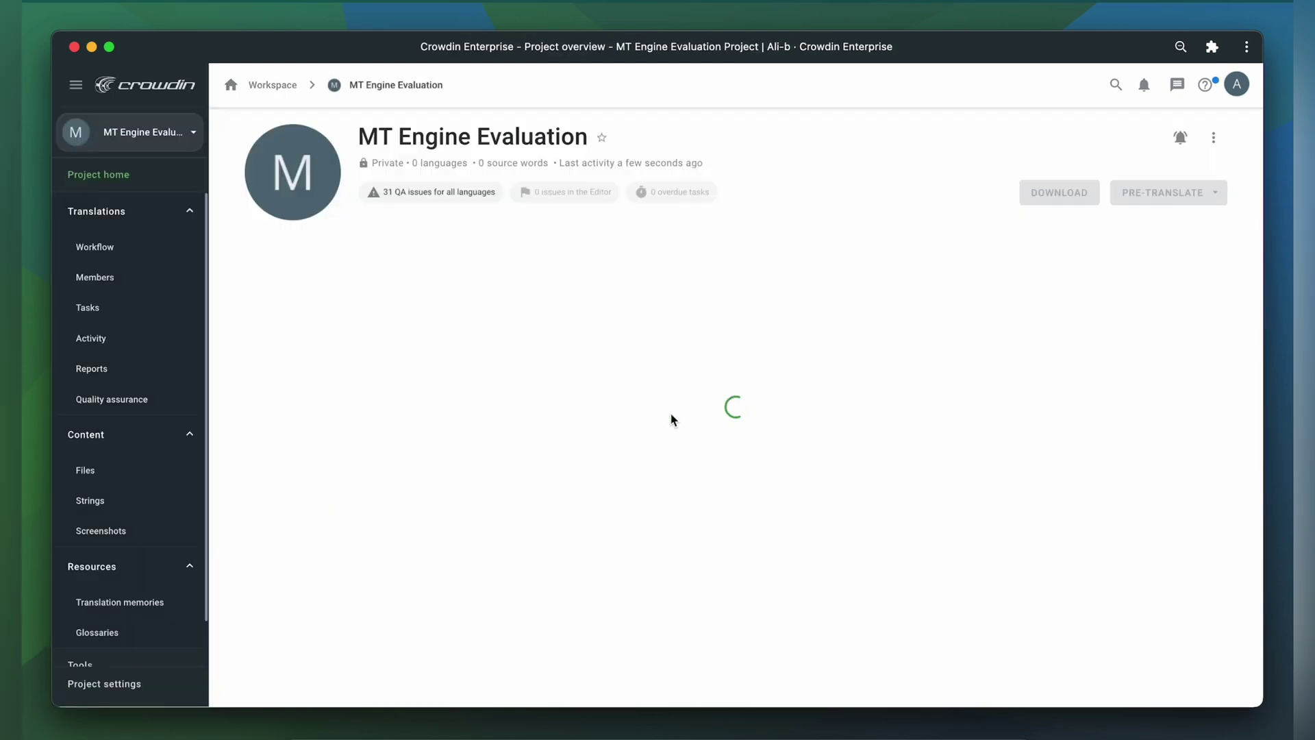
click(134, 471)
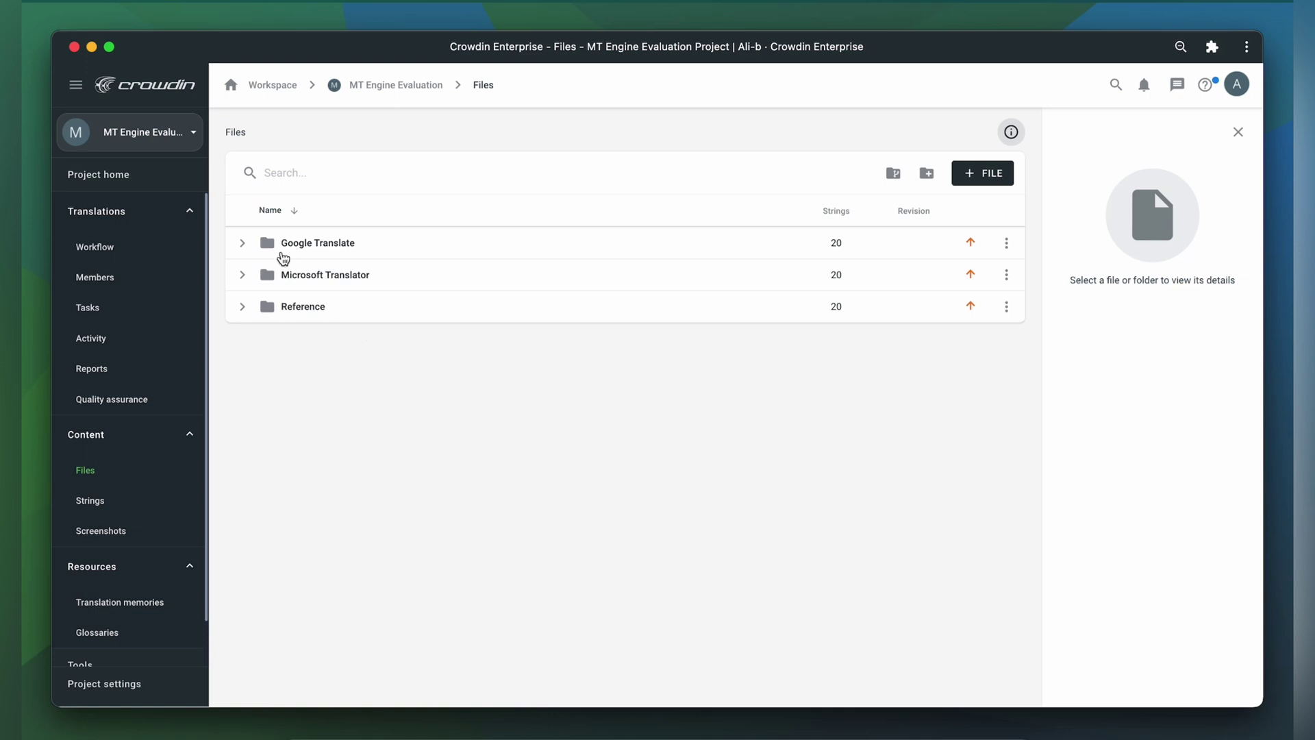
click(242, 244)
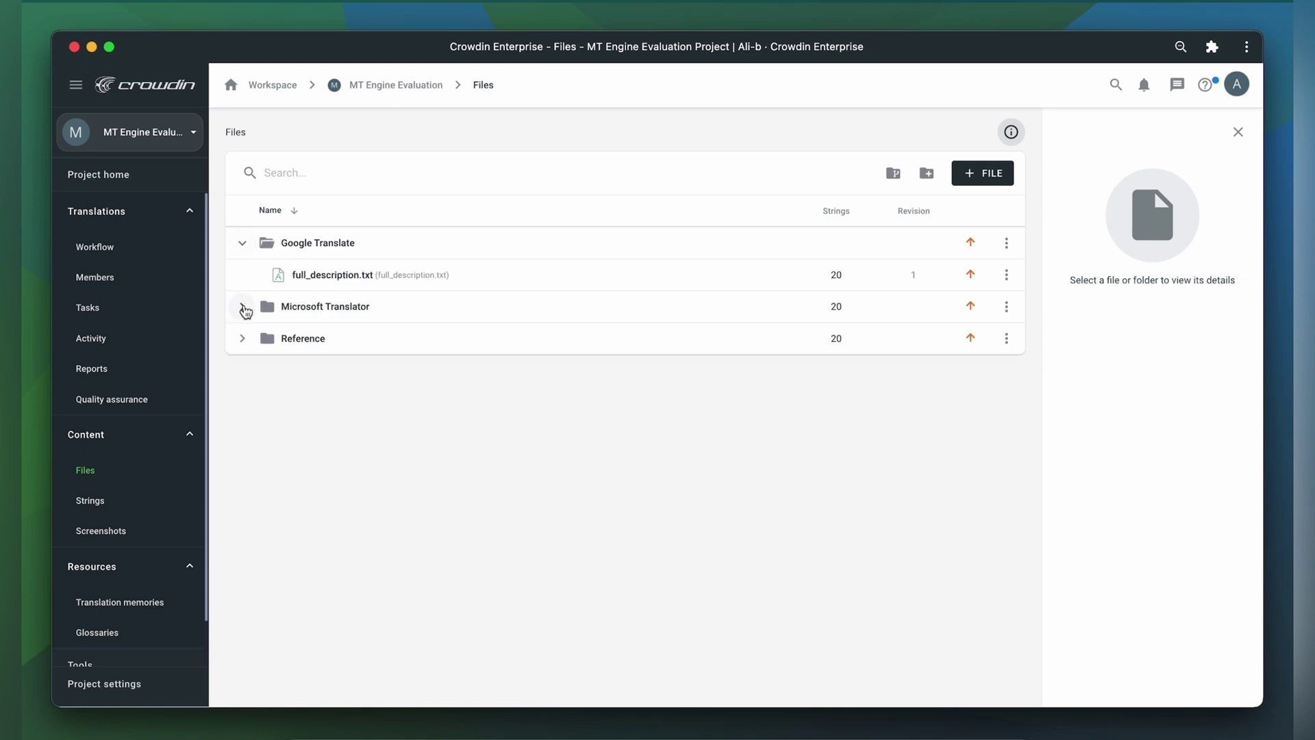
click(243, 306)
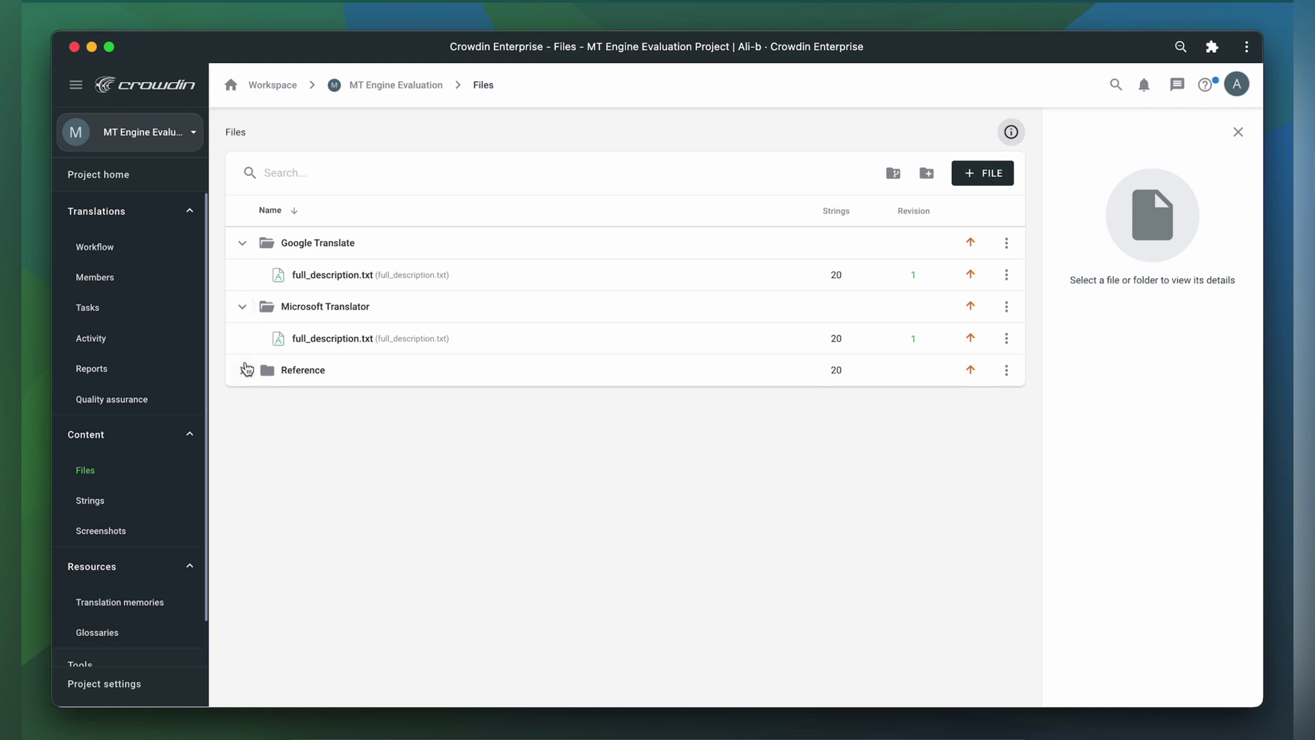
click(244, 371)
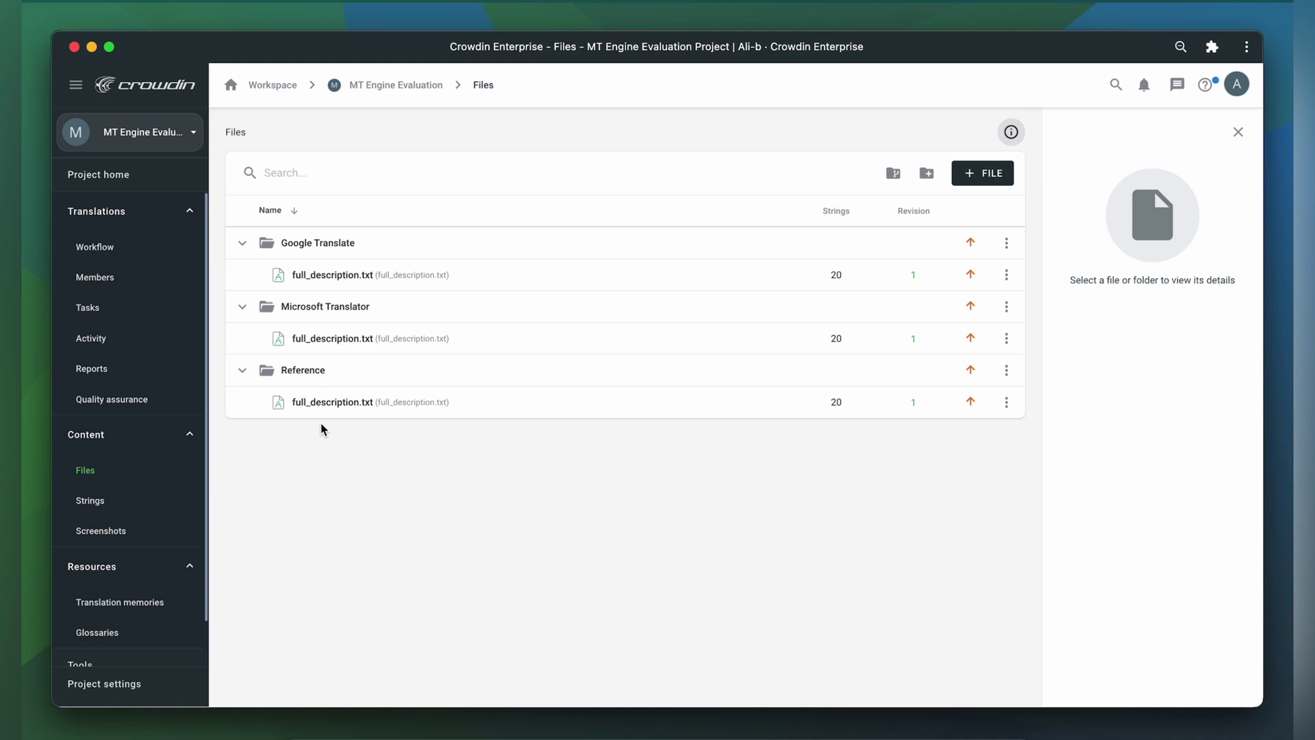
Step: Upload the French reference translation for the Reference full_description.txt
click(137, 175)
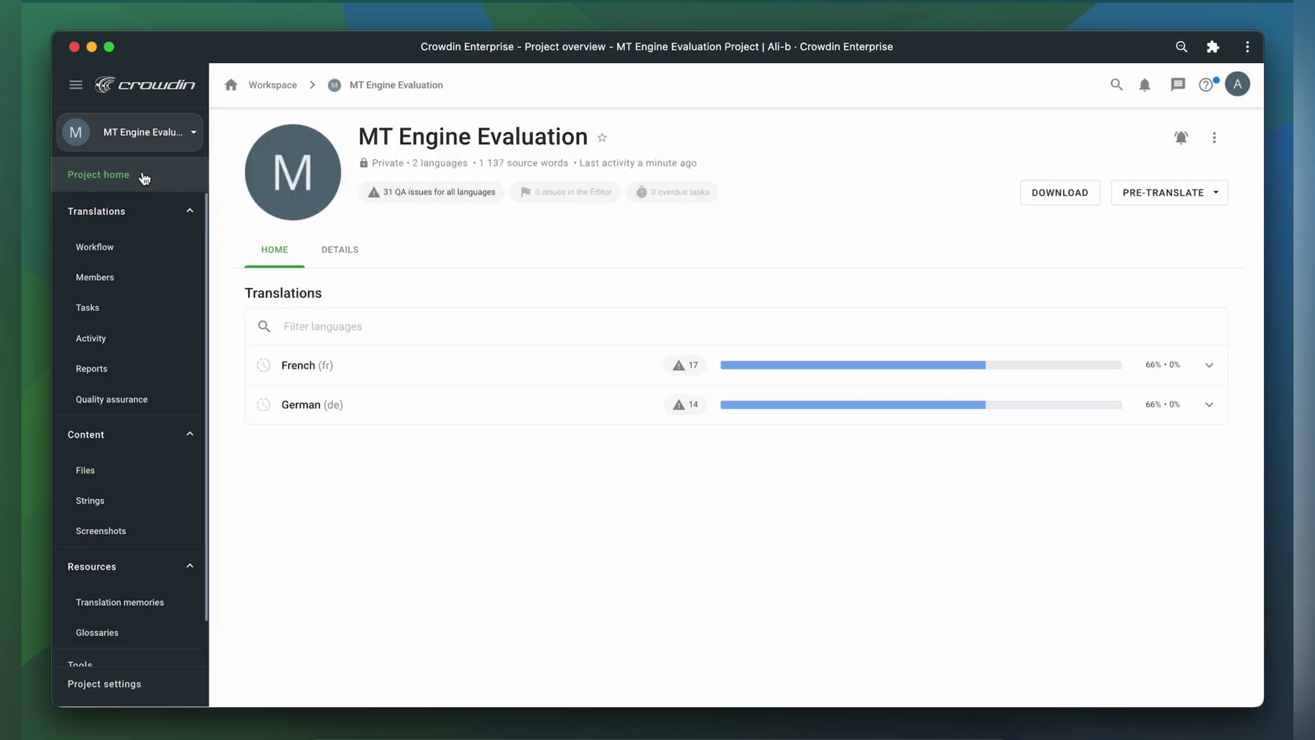
click(403, 381)
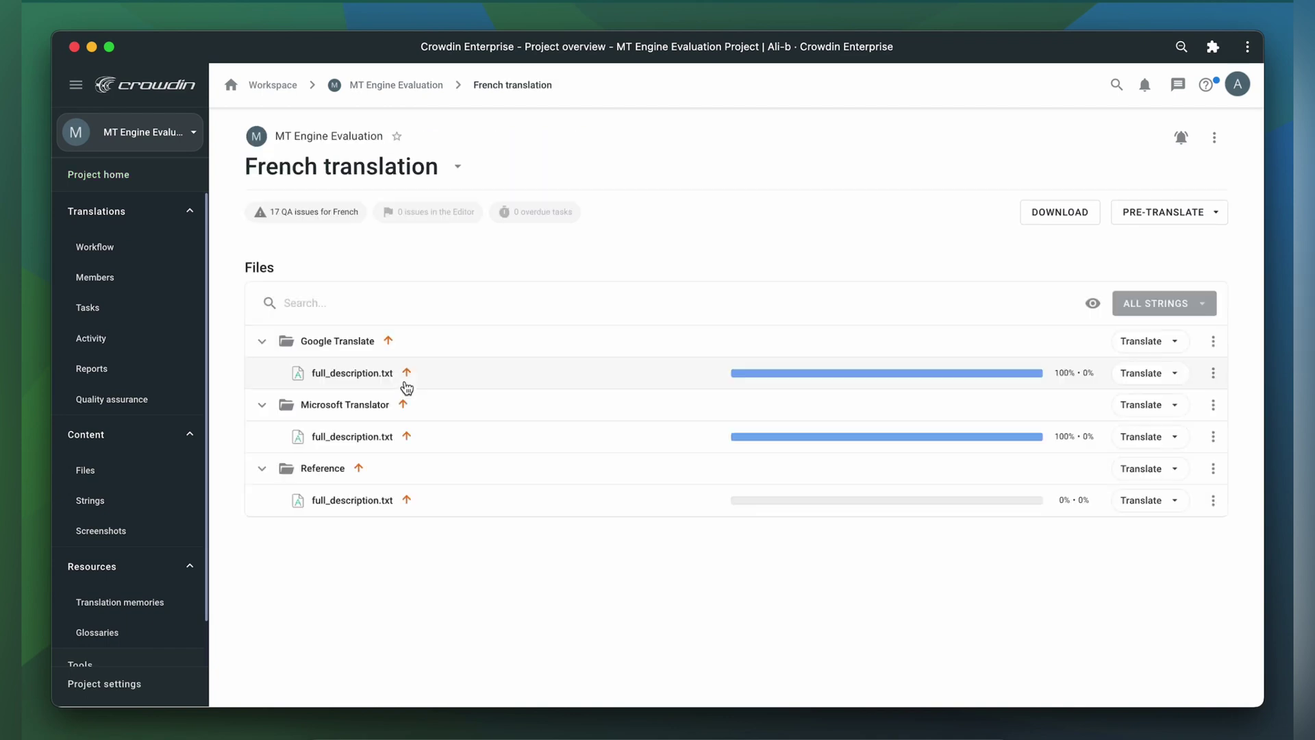
click(1213, 501)
click(1120, 483)
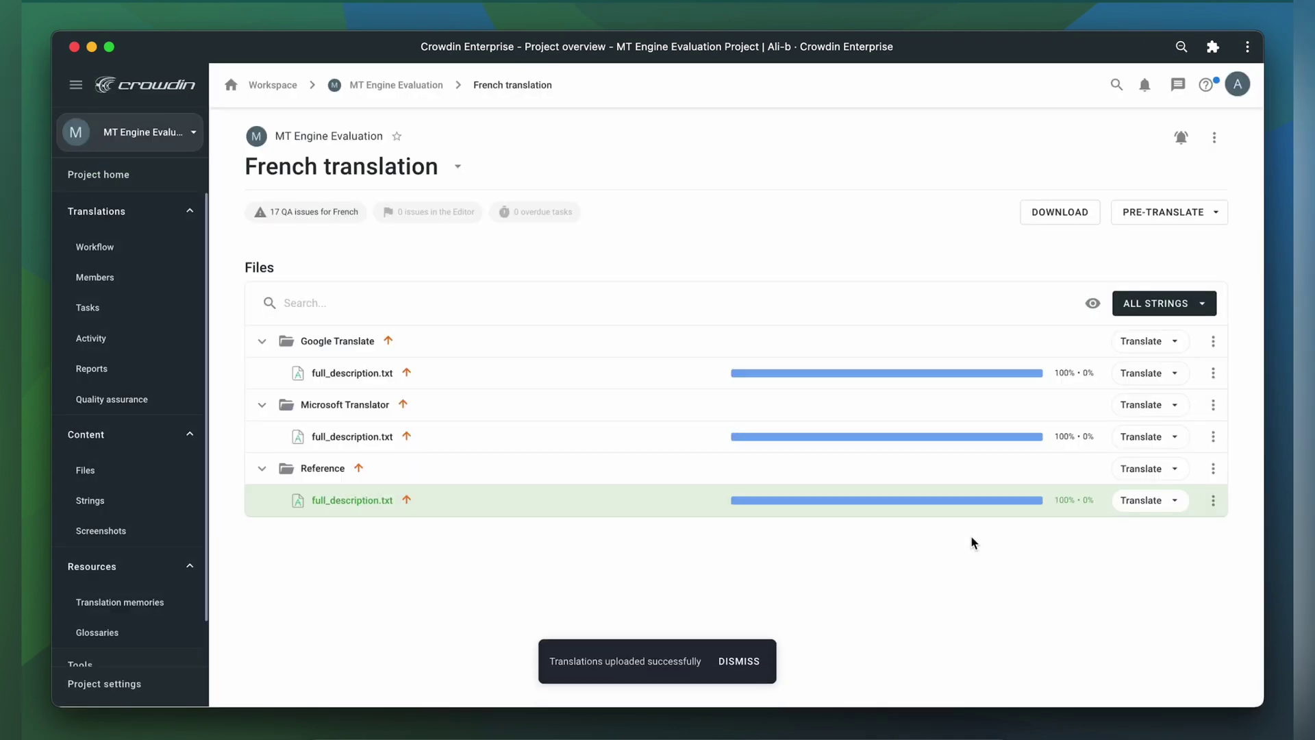
Step: Upload the German reference translation for the Reference file, then view the Files list
click(137, 175)
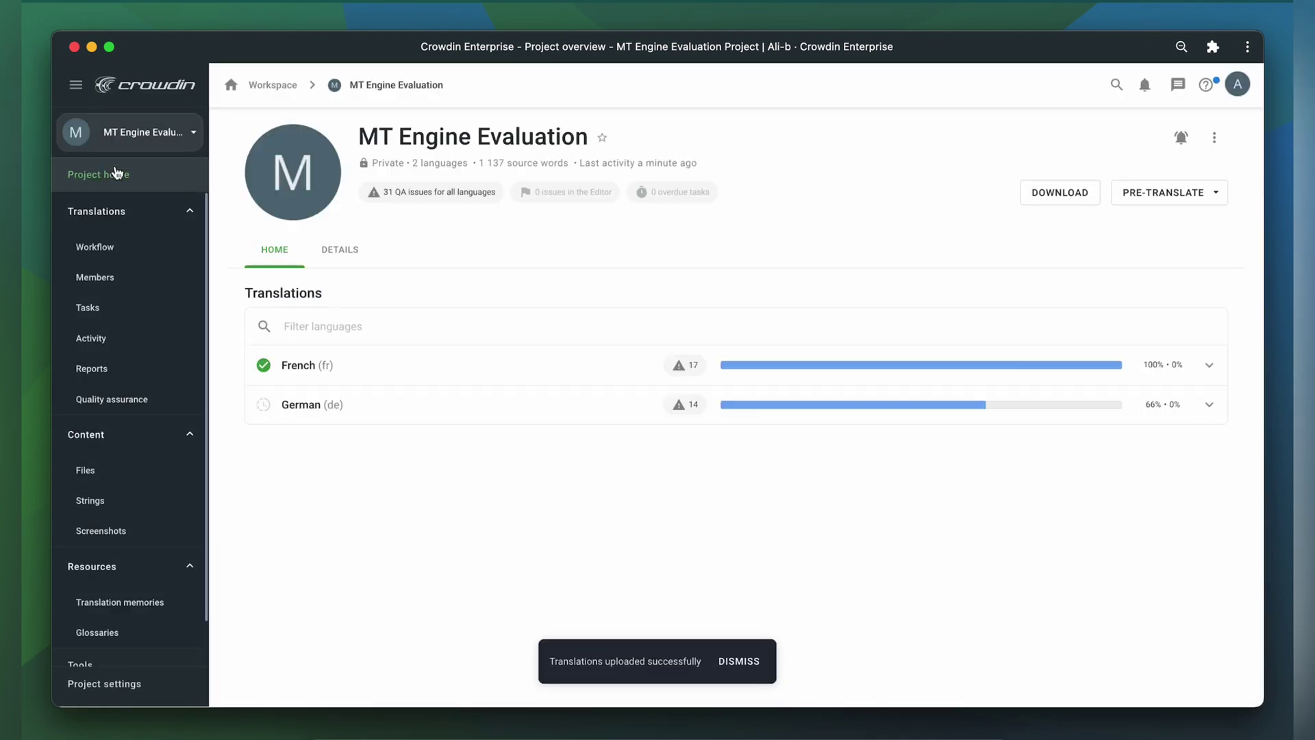
click(390, 411)
click(1213, 500)
click(1109, 483)
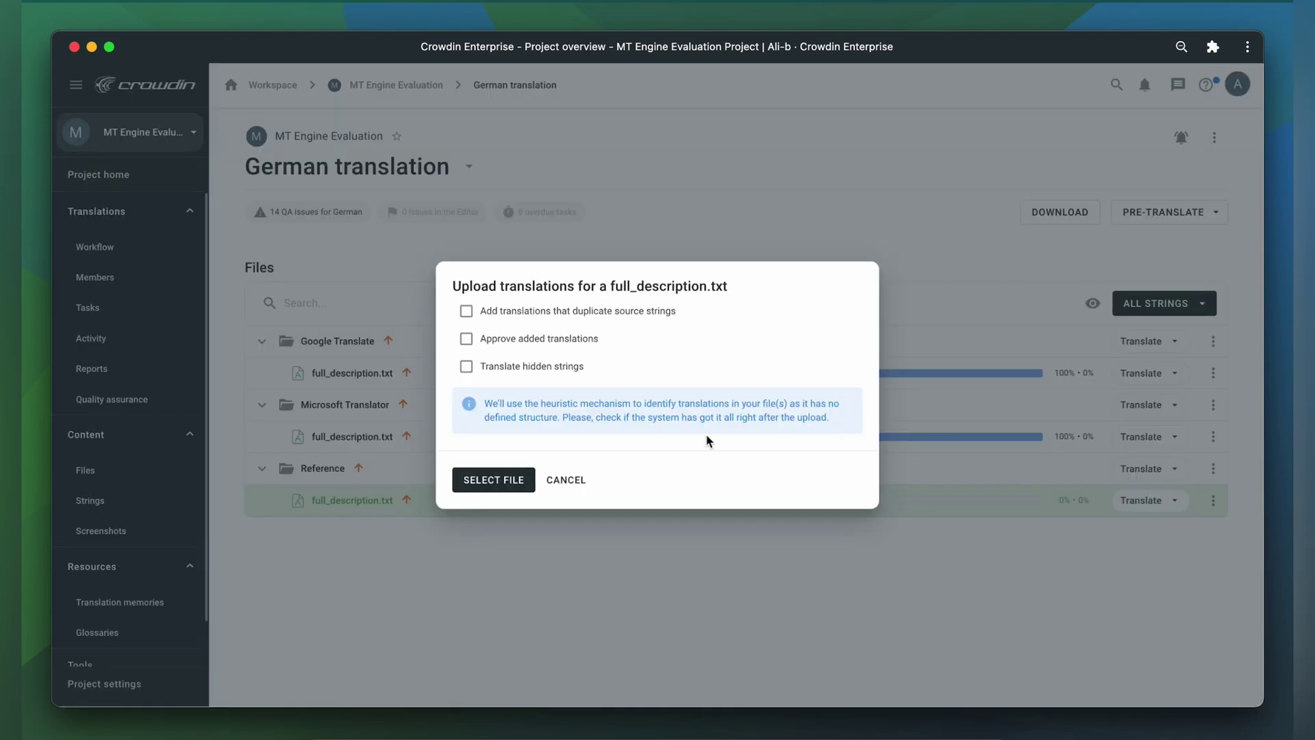
click(507, 479)
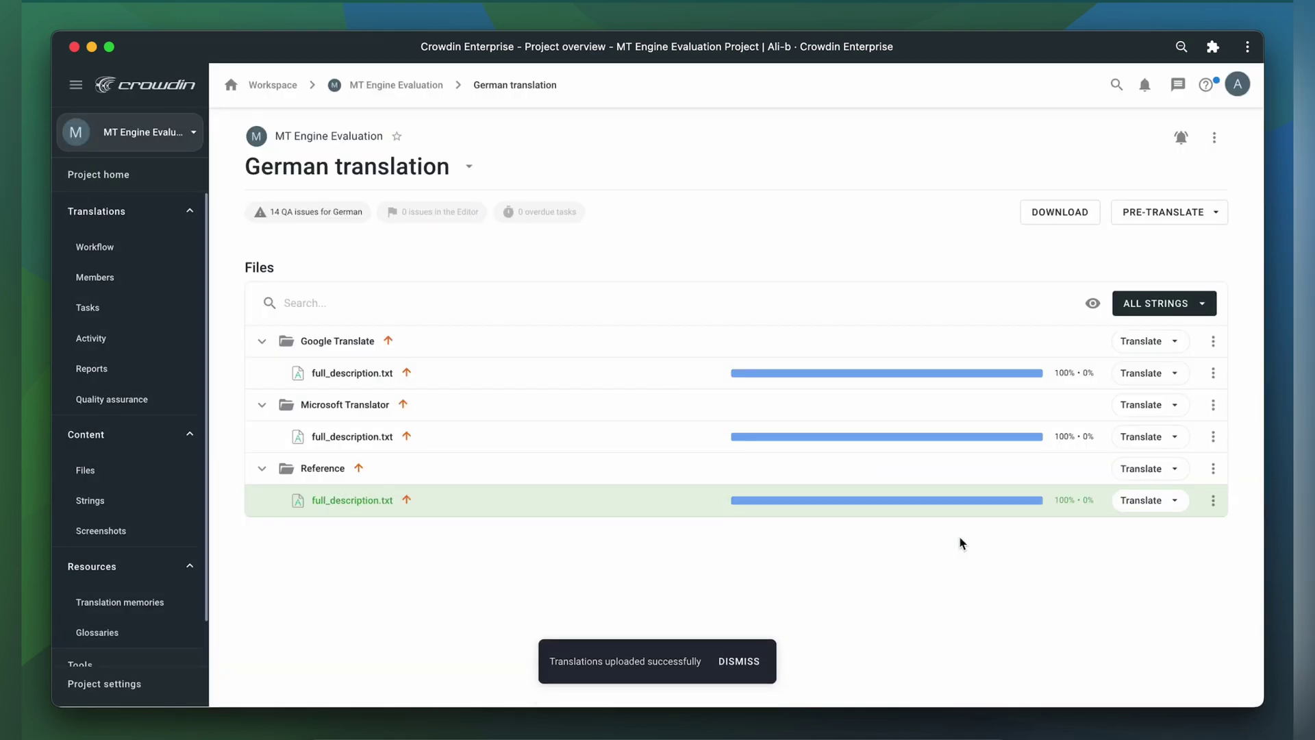
click(86, 470)
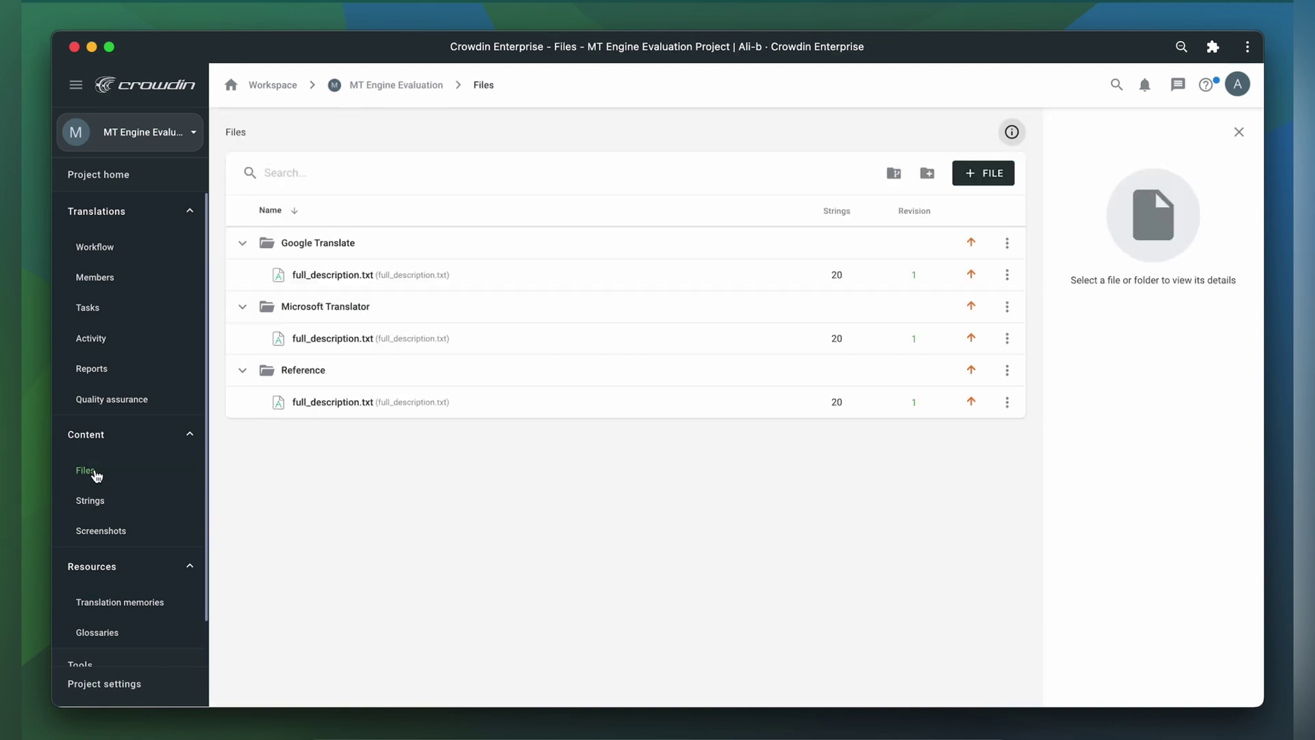
Step: Generate the French and German evaluation report as result.xlsx from the MT Engine Evaluation app
click(75, 85)
click(152, 680)
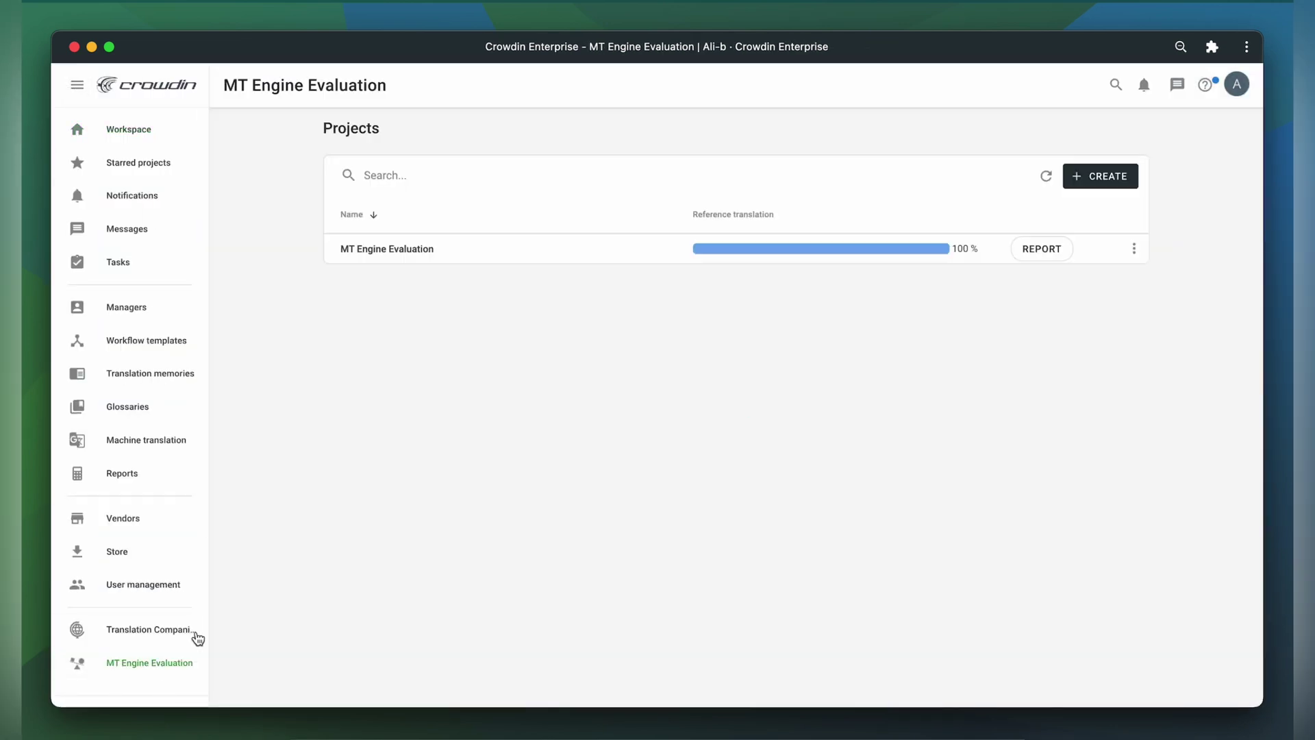
click(1027, 256)
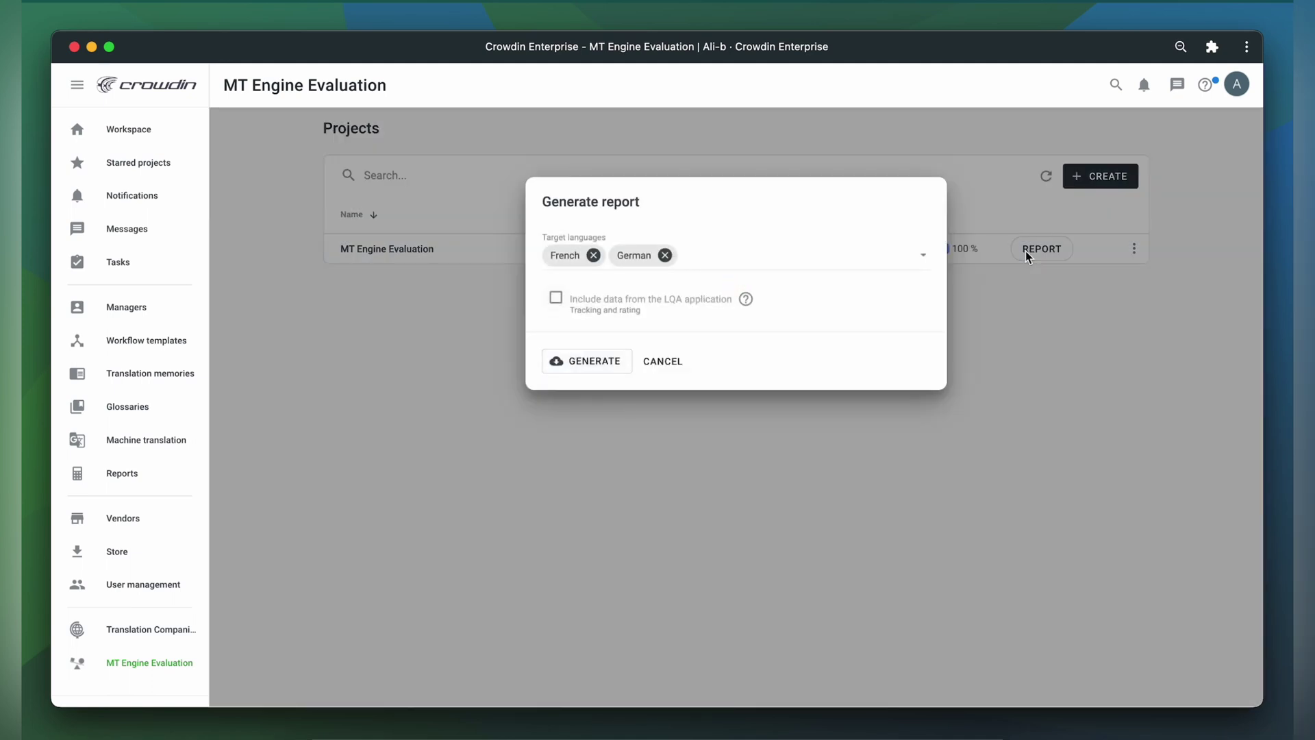
click(610, 360)
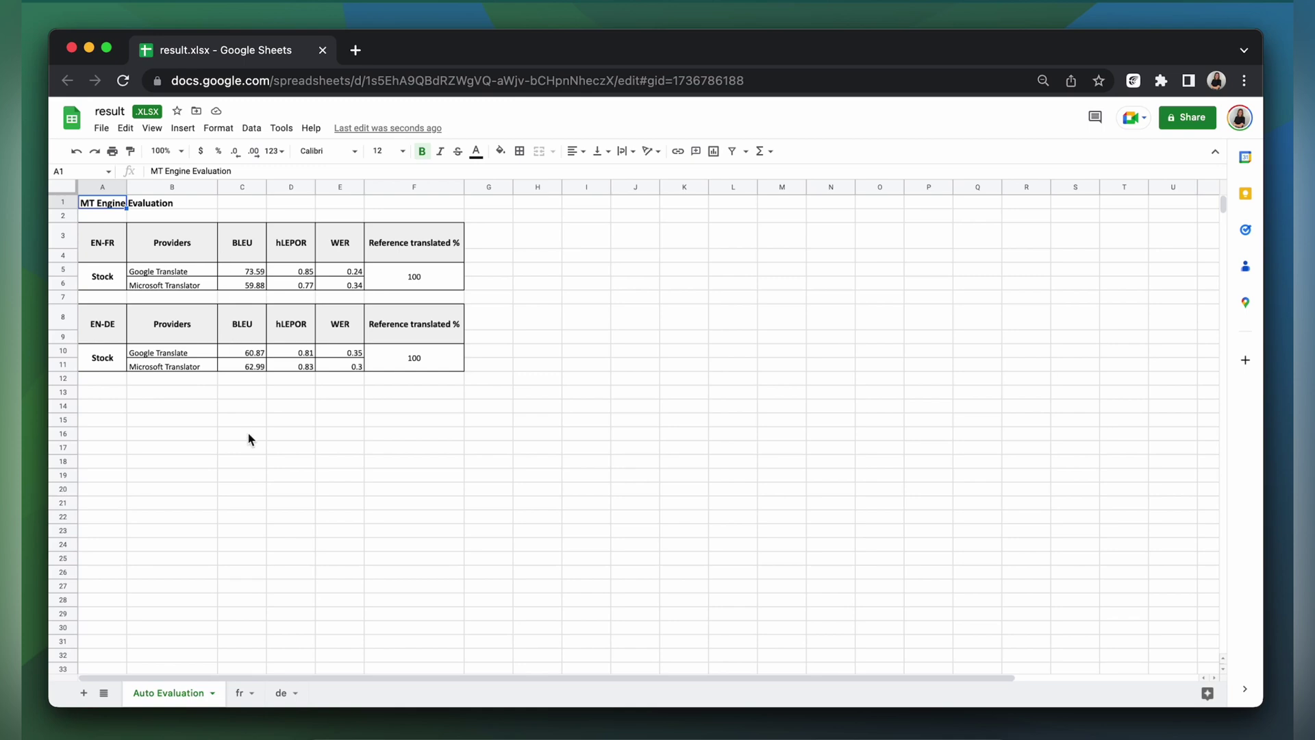
click(242, 693)
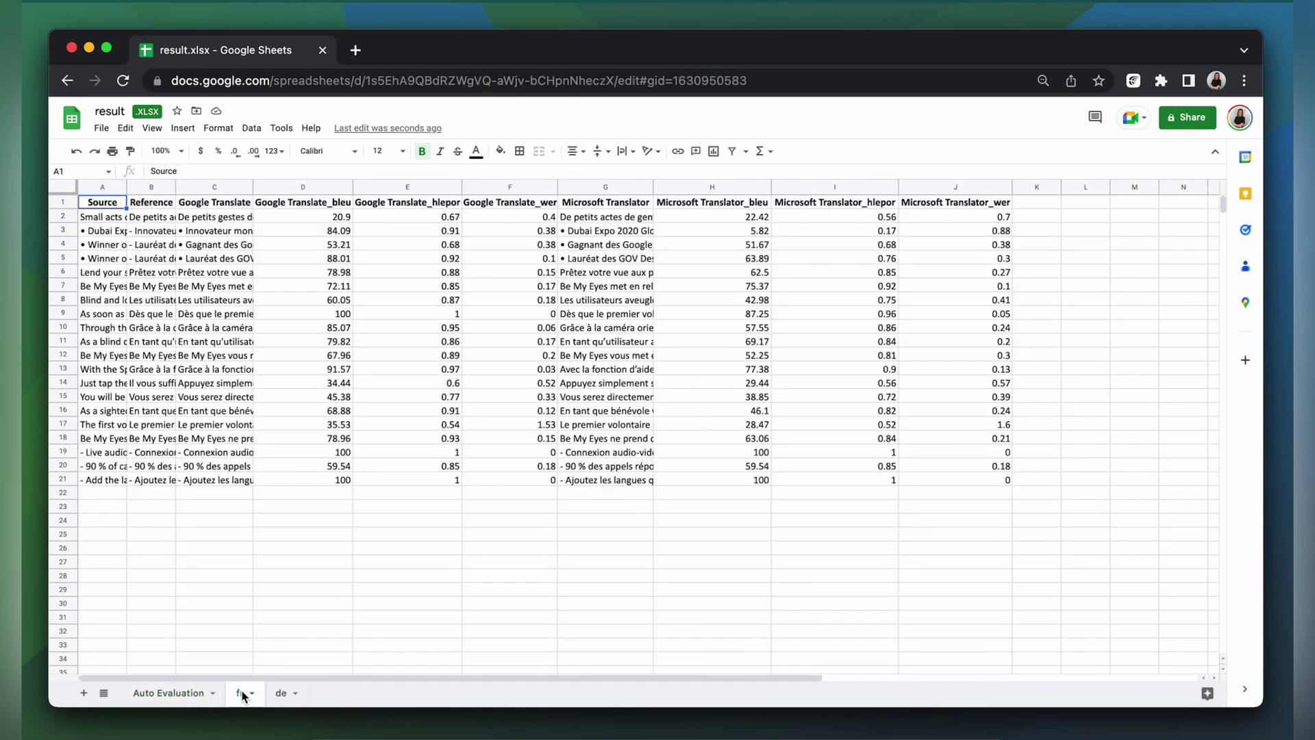
click(280, 694)
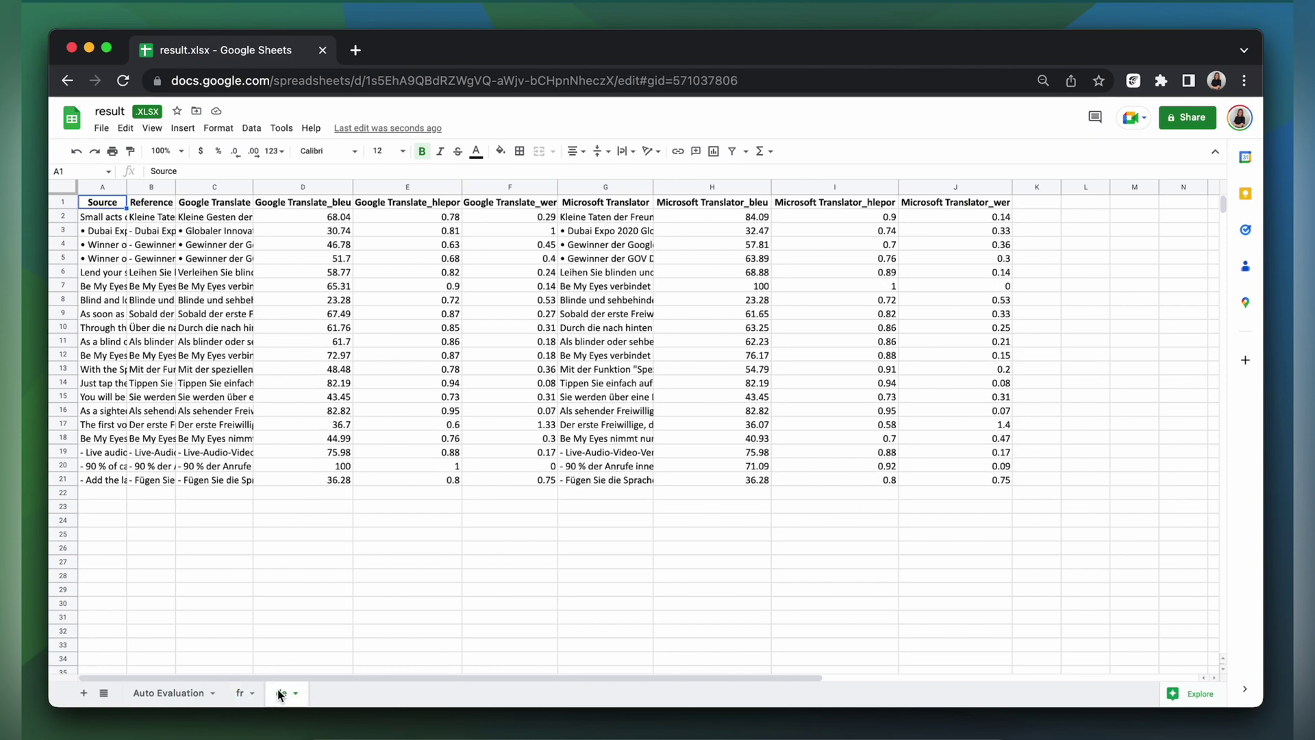
click(198, 694)
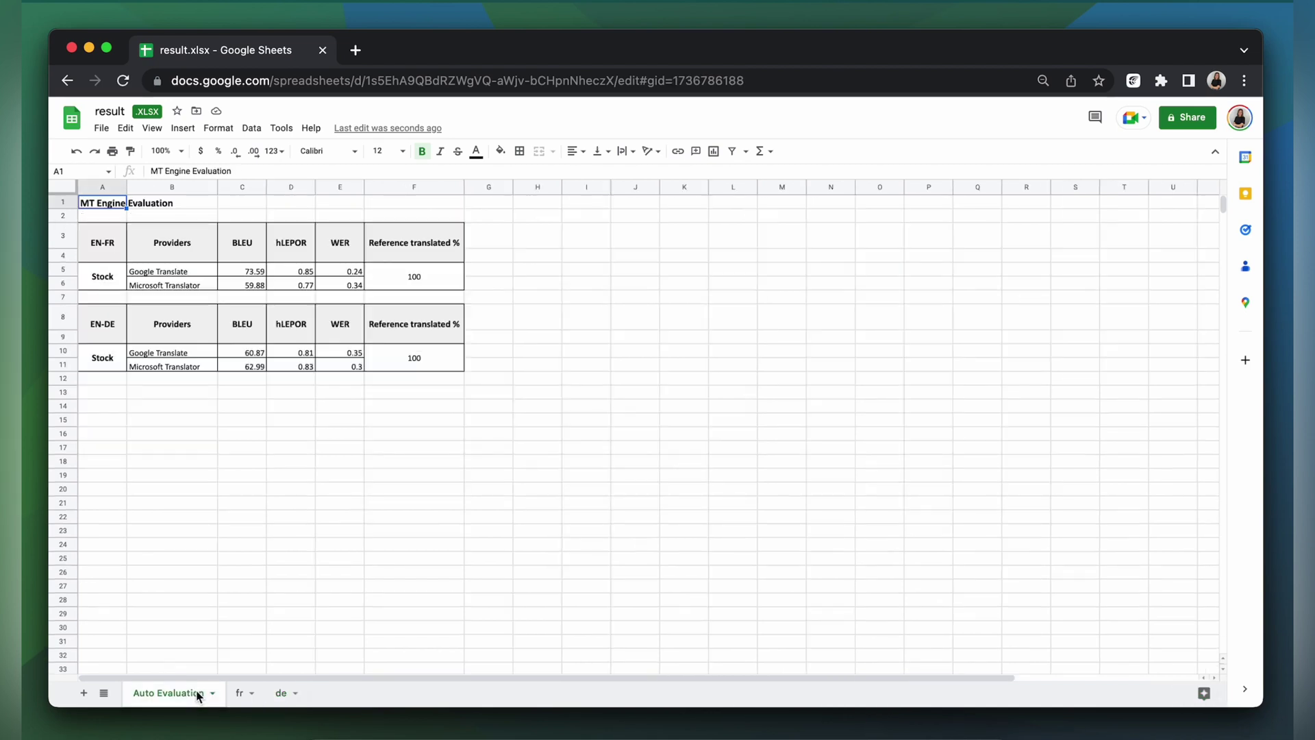